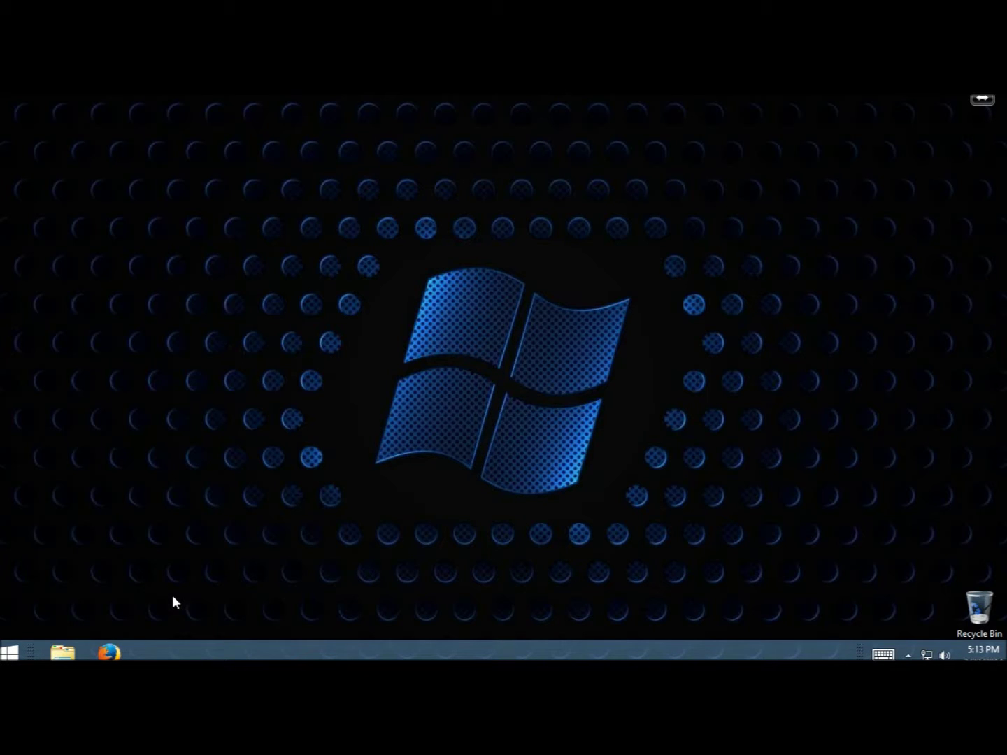
Launch Firefox from the taskbar and maximize it on the Google home page.
left_click(108, 651)
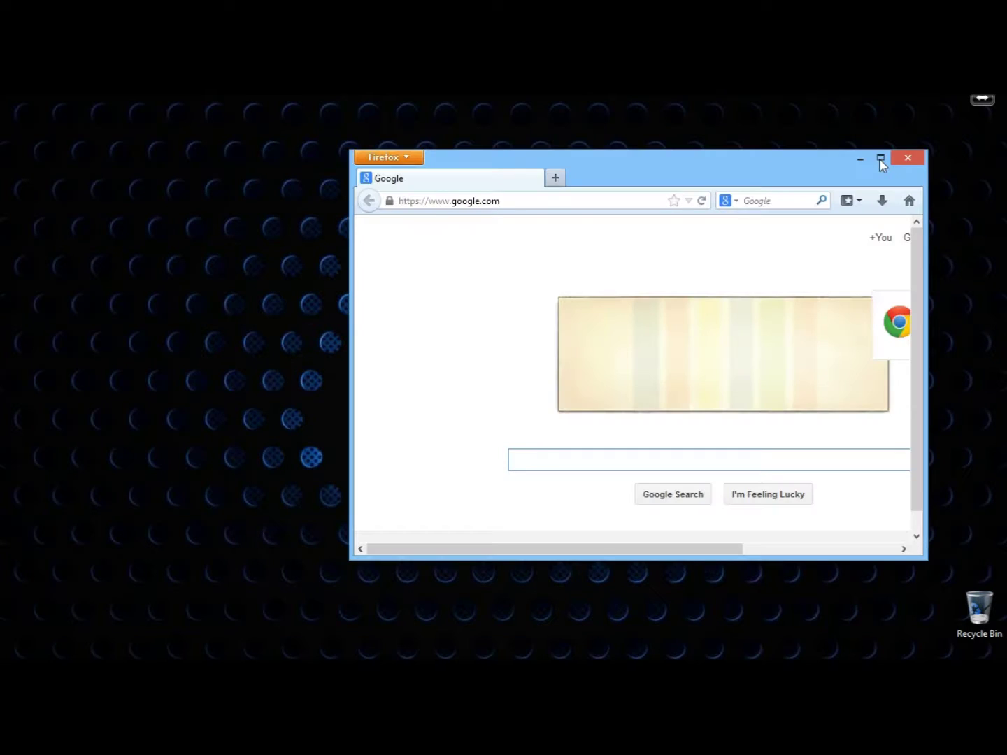
left_click(880, 160)
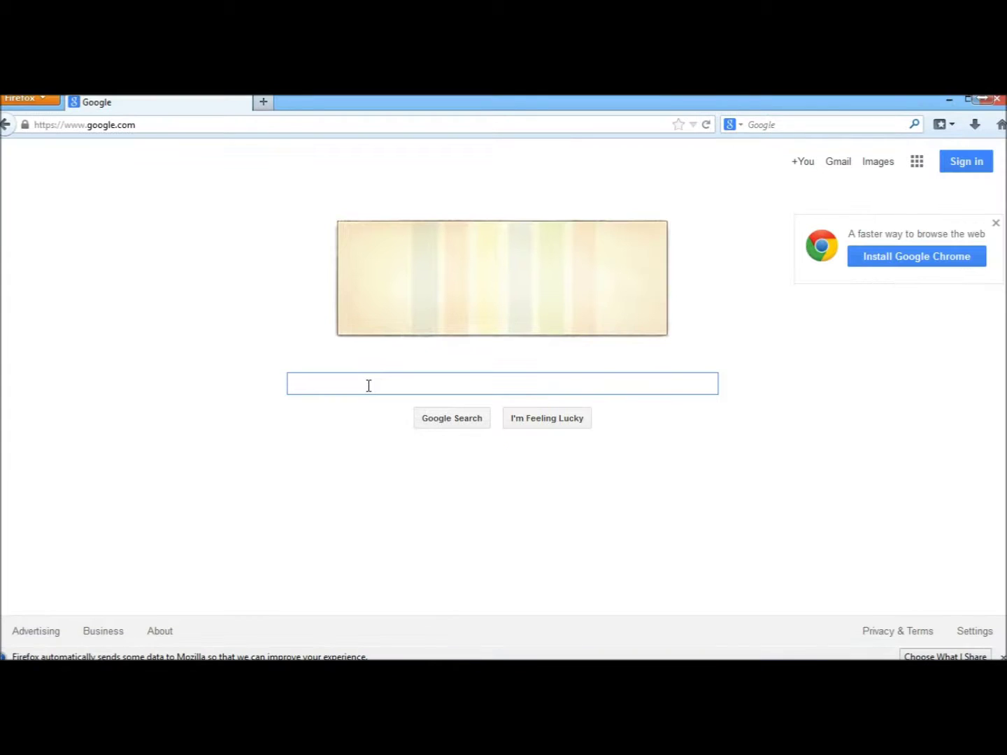
type("team")
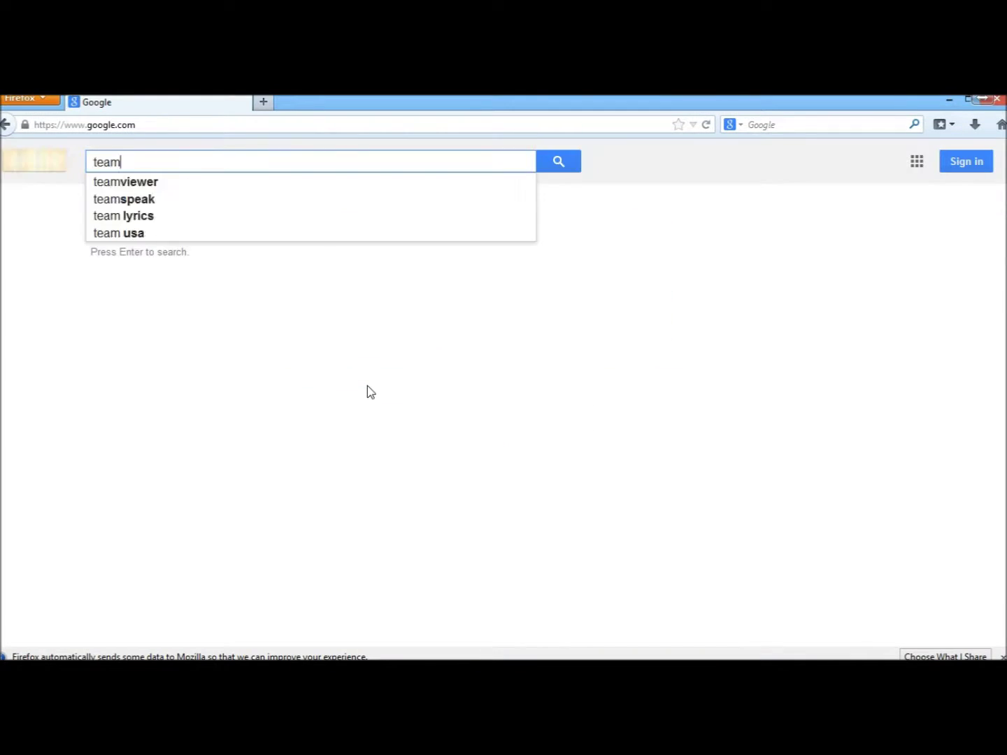
type("view")
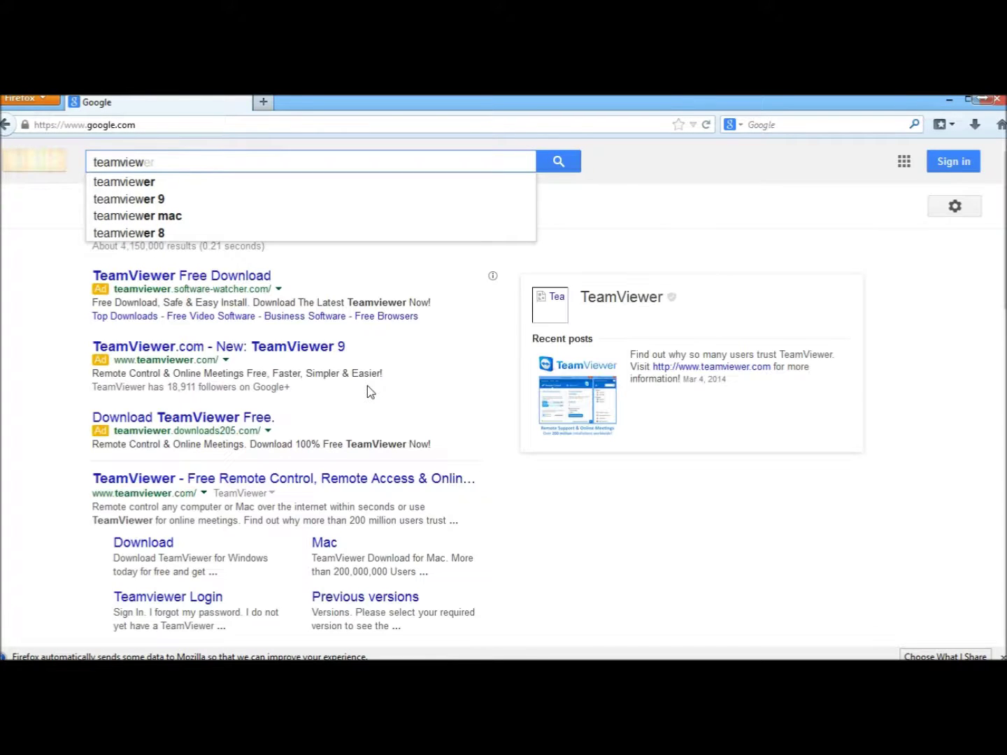
type("er")
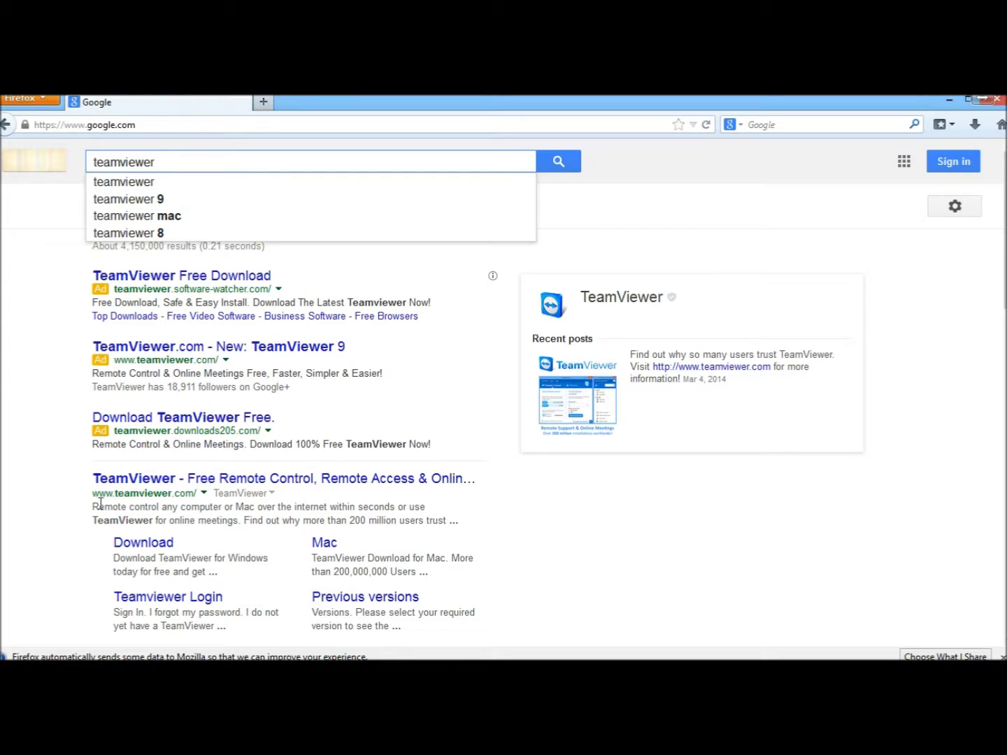
Search Google for teamviewer and go to TeamViewer's Windows download page.
left_click(165, 548)
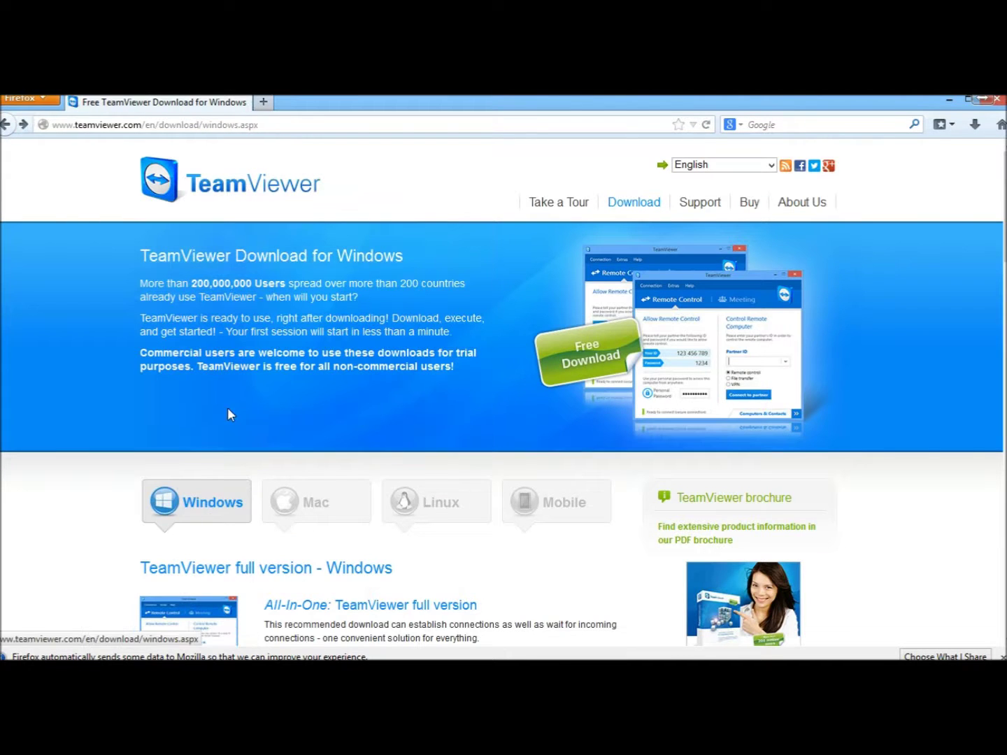
scroll(218, 505, "down", 3)
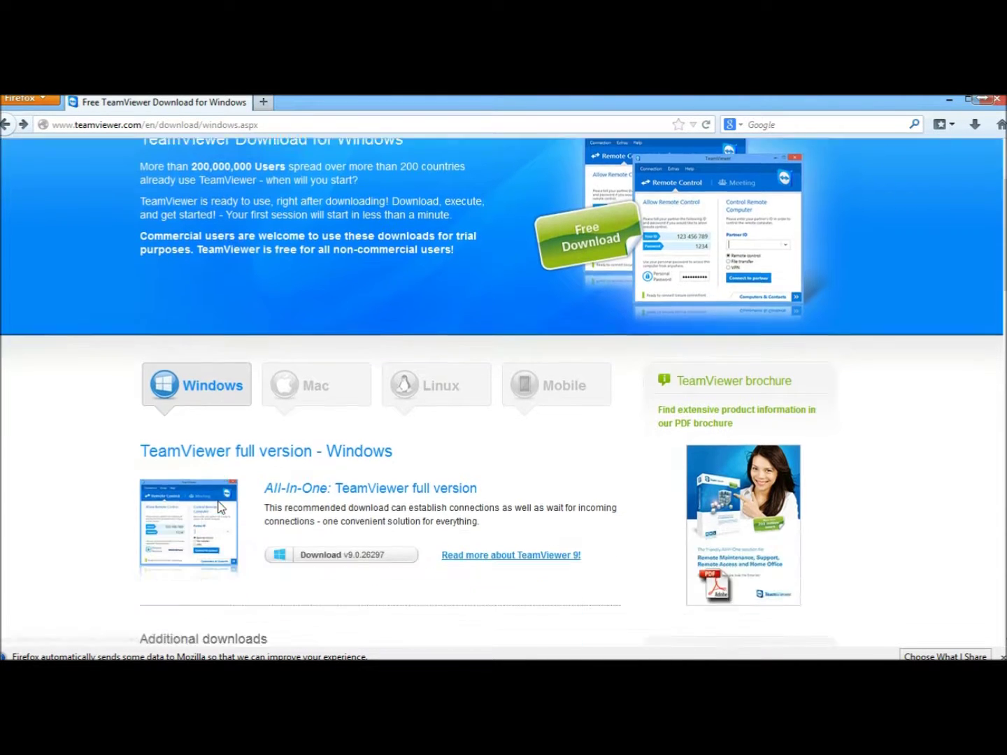
scroll(218, 505, "down", 4)
scroll(218, 506, "down", 2)
scroll(218, 507, "up", 5)
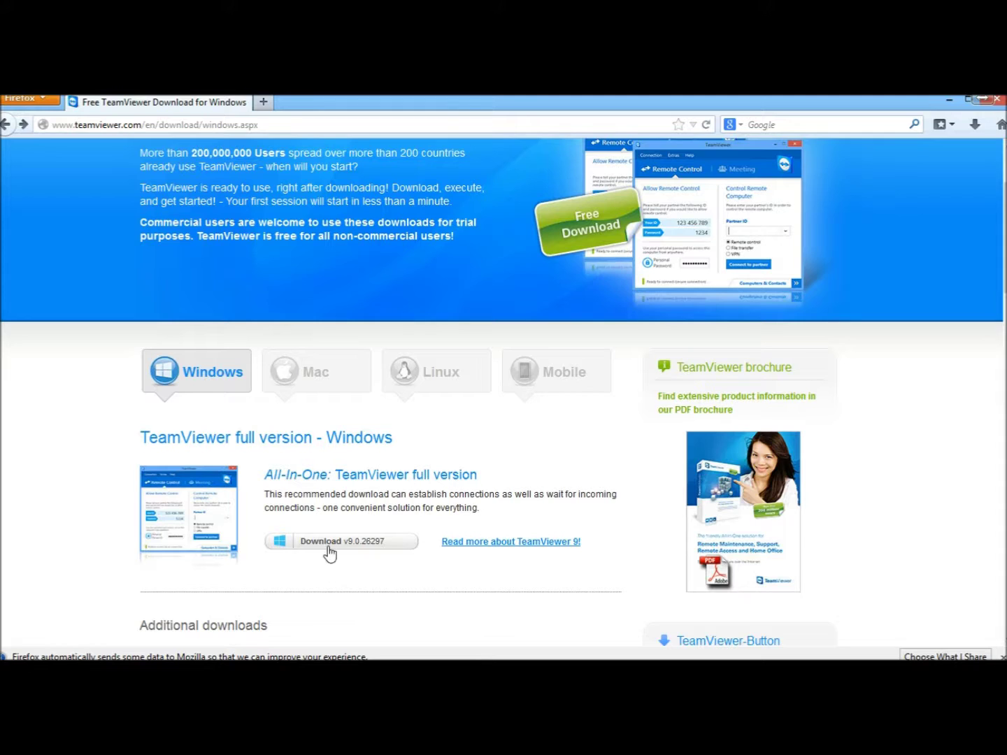
Download TeamViewer_Setup_en.exe v9.0.26297, save it and run the installer from Firefox's downloads.
left_click(328, 549)
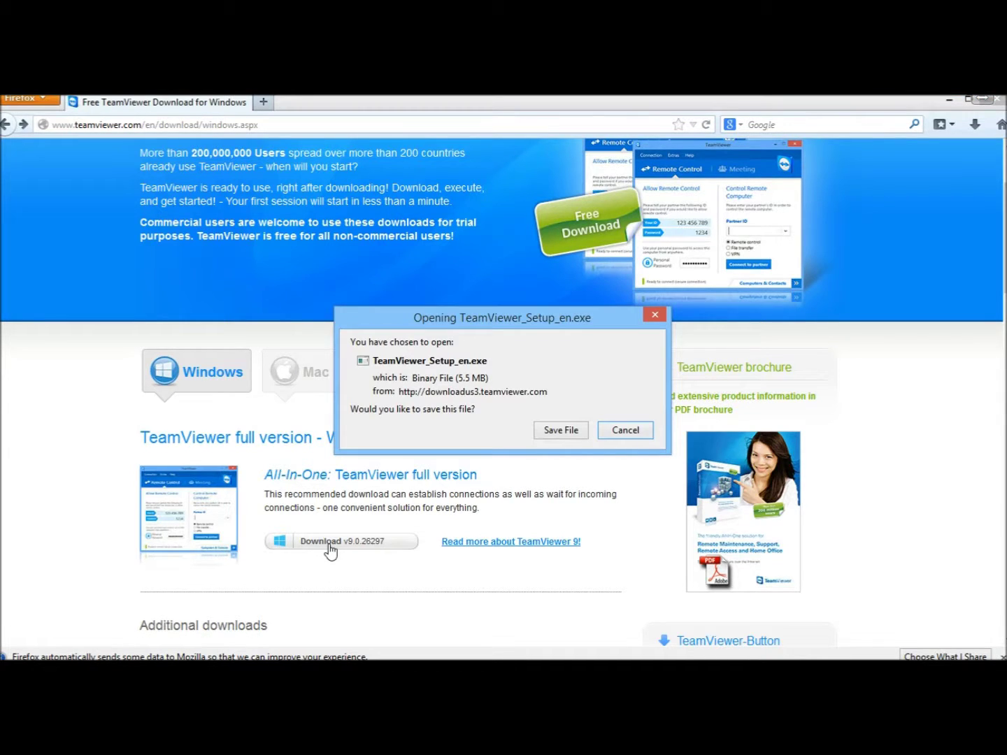
left_click(560, 430)
left_click(975, 124)
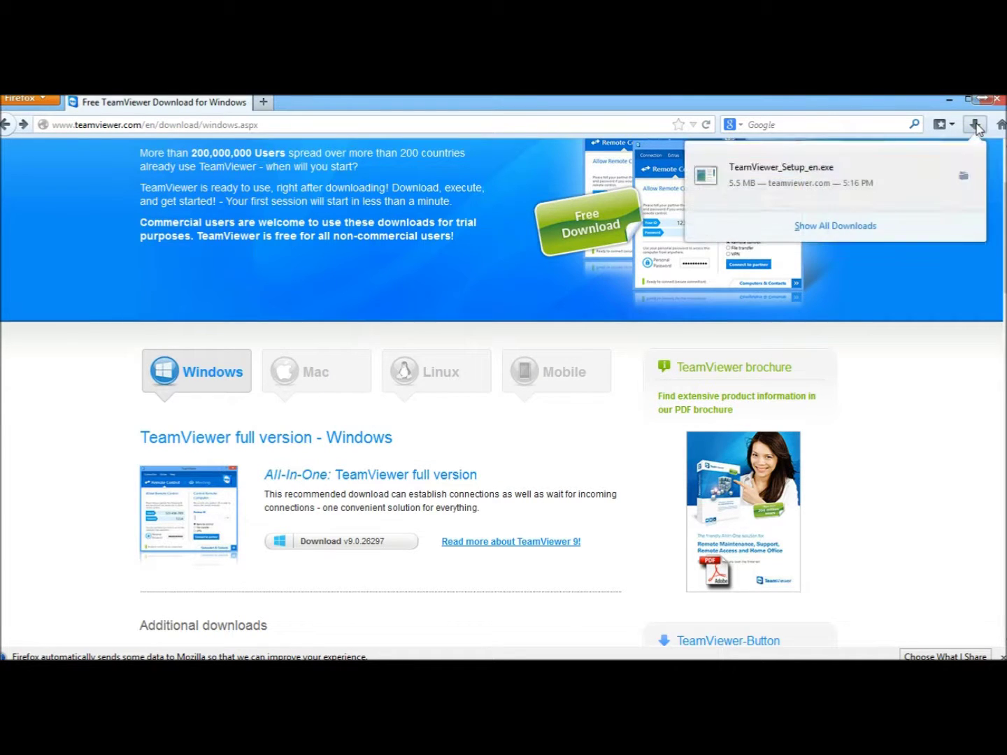
left_click(779, 176)
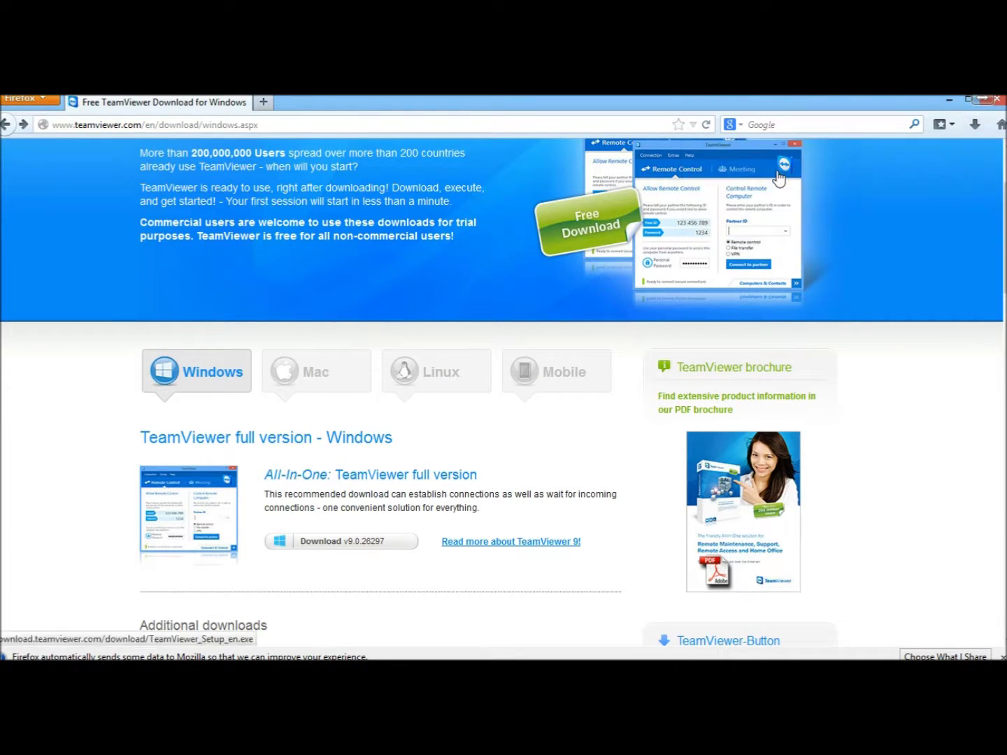
key("super+d")
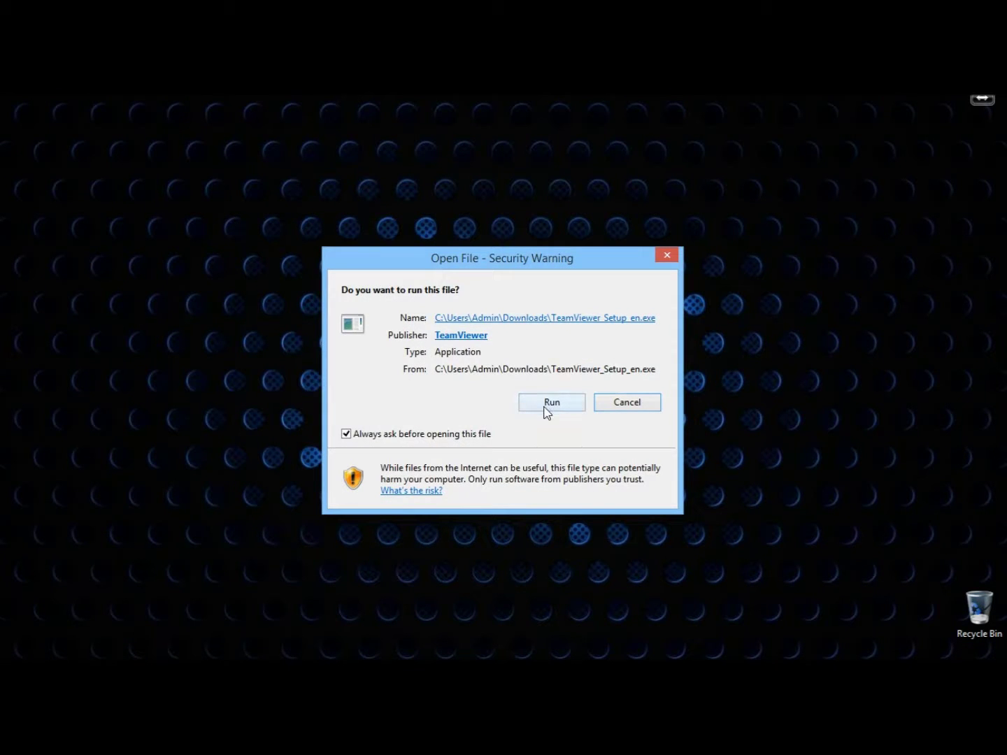
left_click(545, 407)
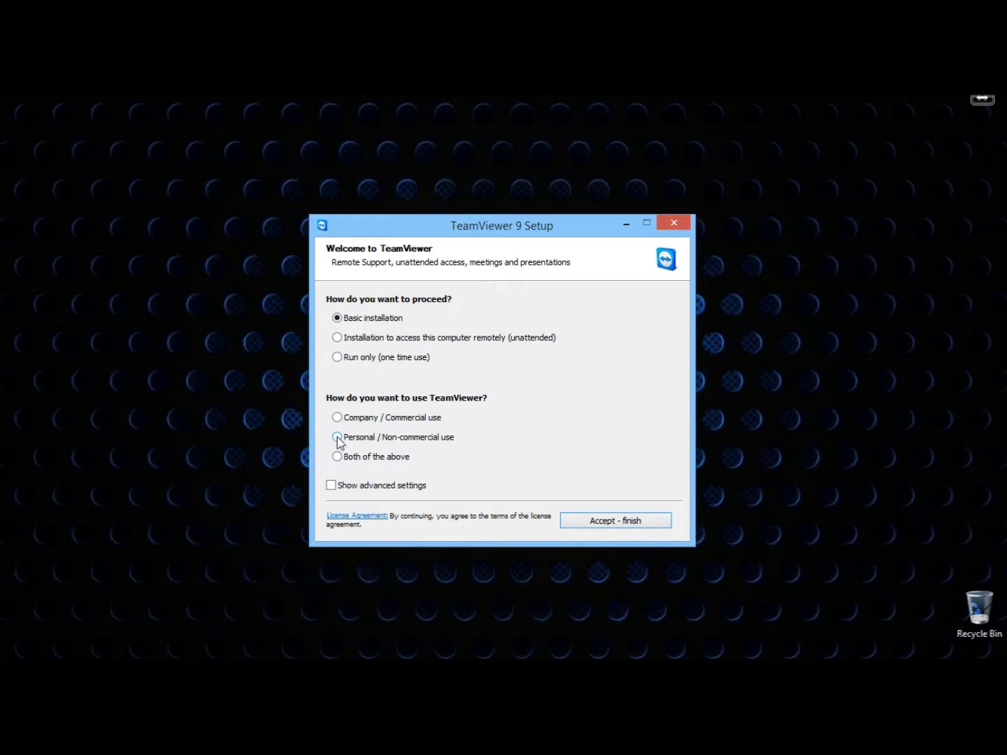
Choose personal non-commercial use with Show advanced settings ticked and accept the license.
left_click(332, 486)
left_click(335, 488)
left_click(332, 487)
left_click(595, 520)
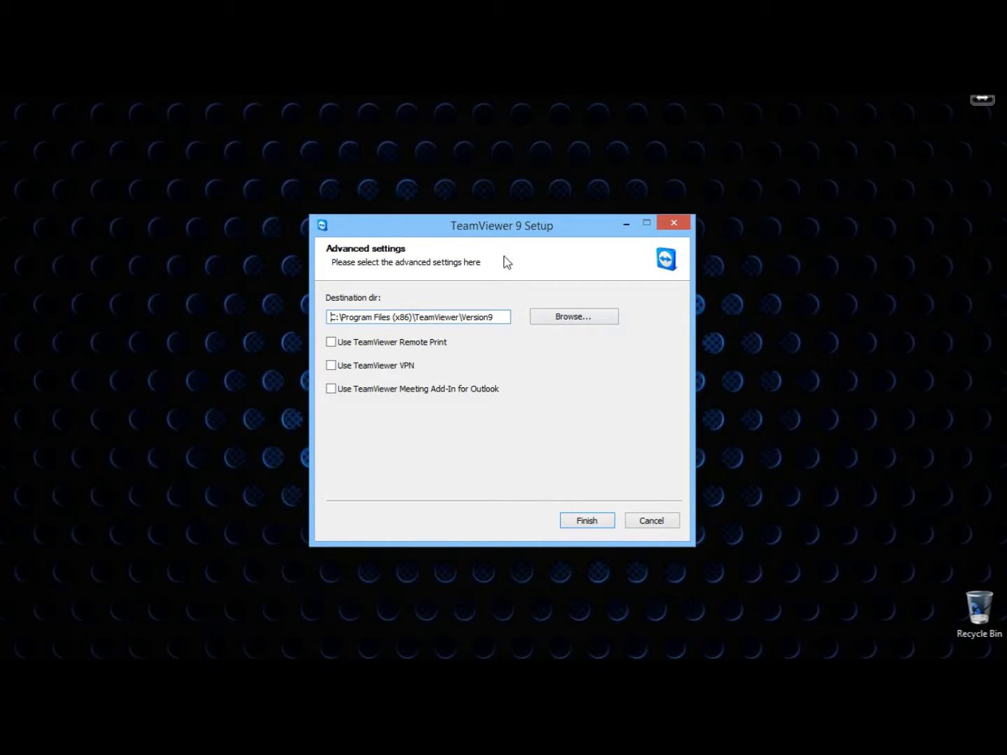
Finish setup with Remote Print, VPN and Outlook add-in left unticked to start installing.
left_click(597, 521)
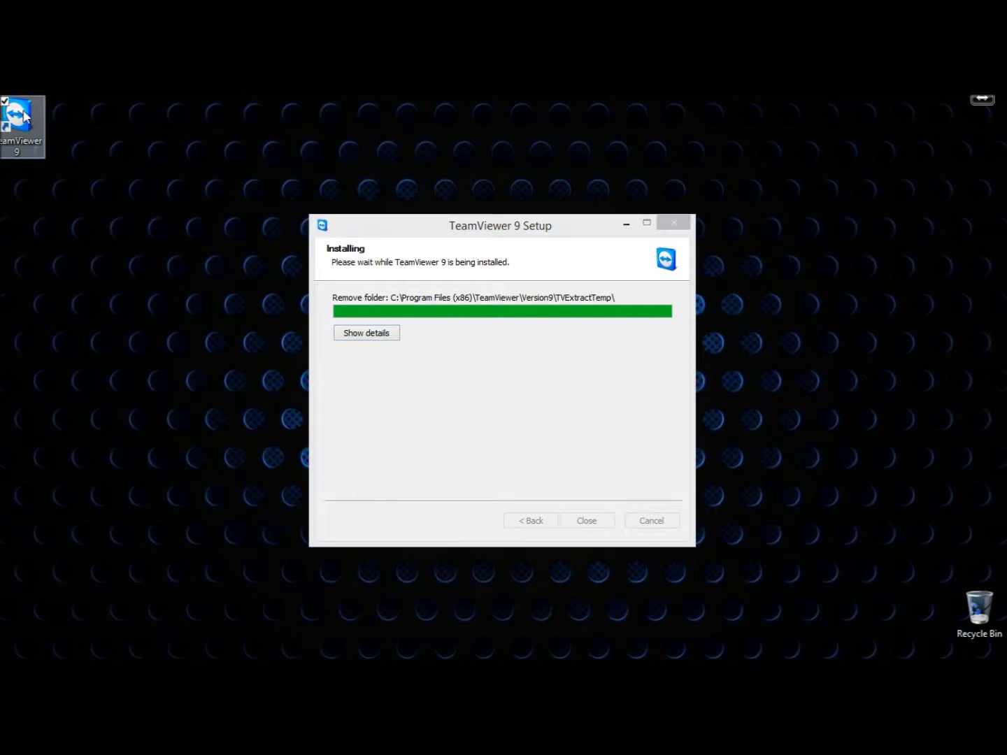
Move the new TeamViewer 9 shortcut left of the desktop logo and launch it.
left_click_drag(43, 166, 195, 281)
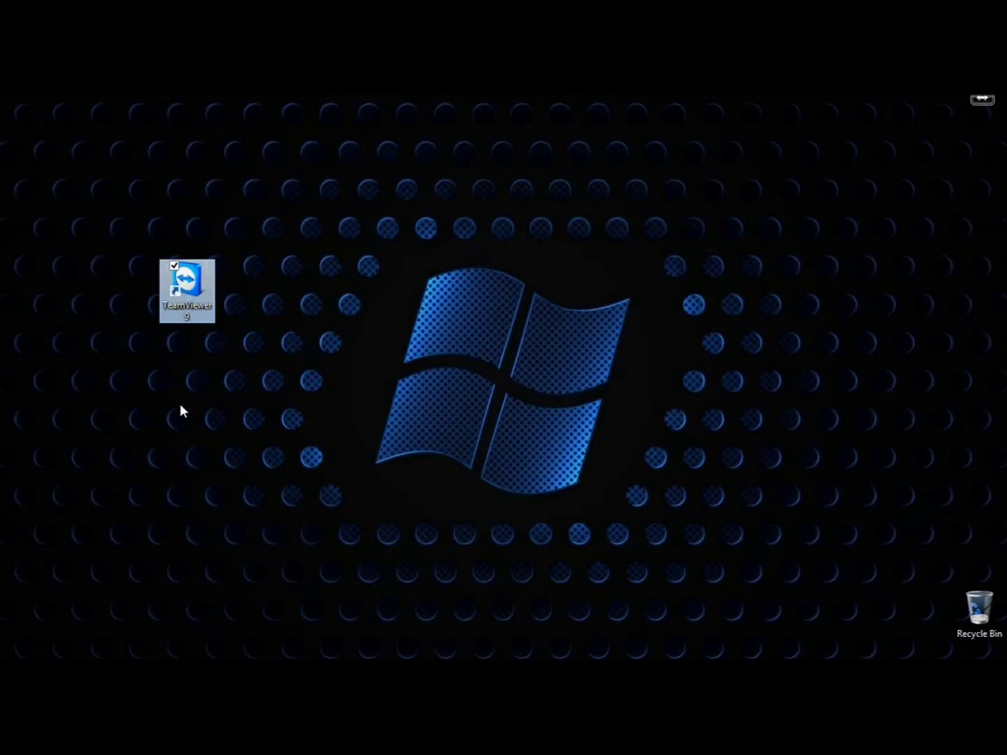
left_click(194, 288)
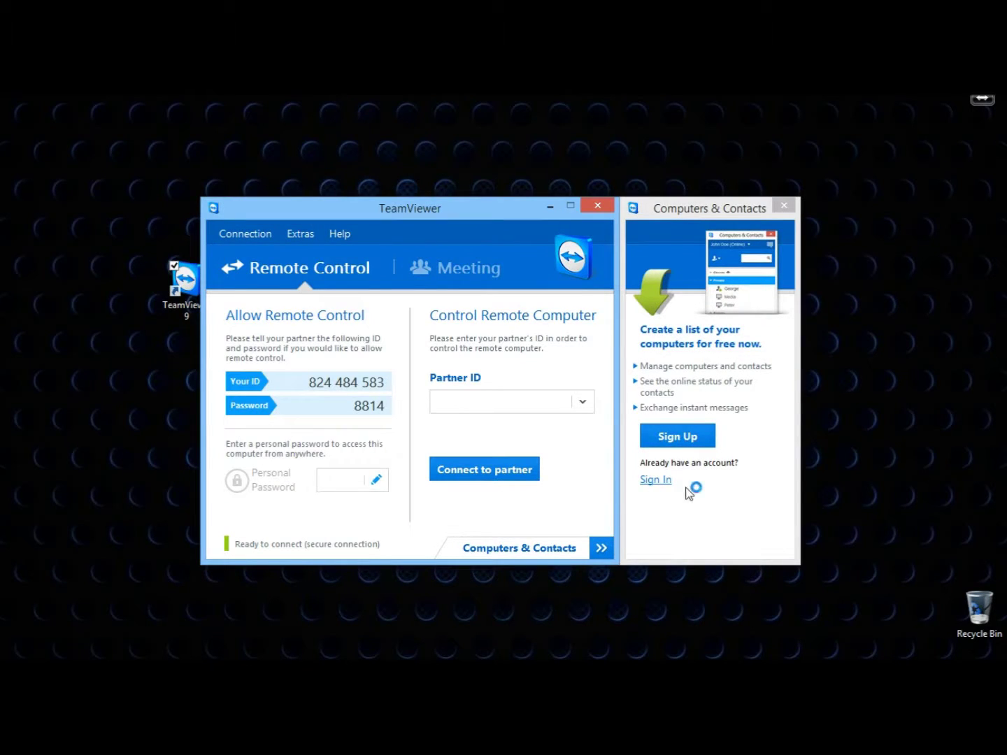
Focus the Partner ID field in the main window and bring up the Extras menu.
left_click(496, 395)
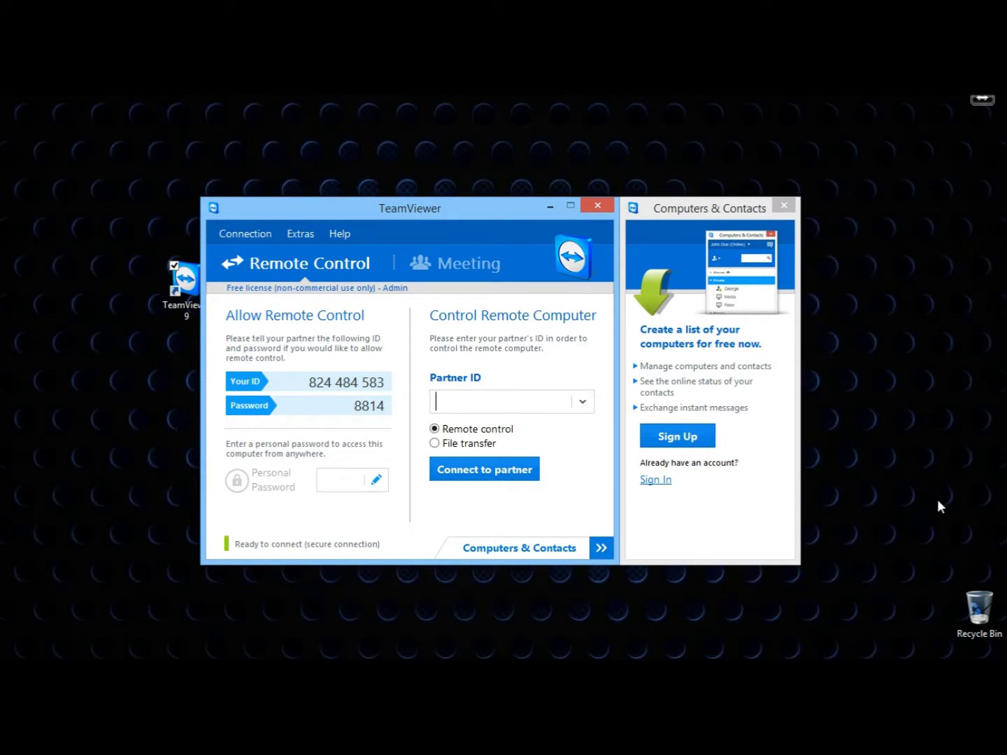
left_click(300, 234)
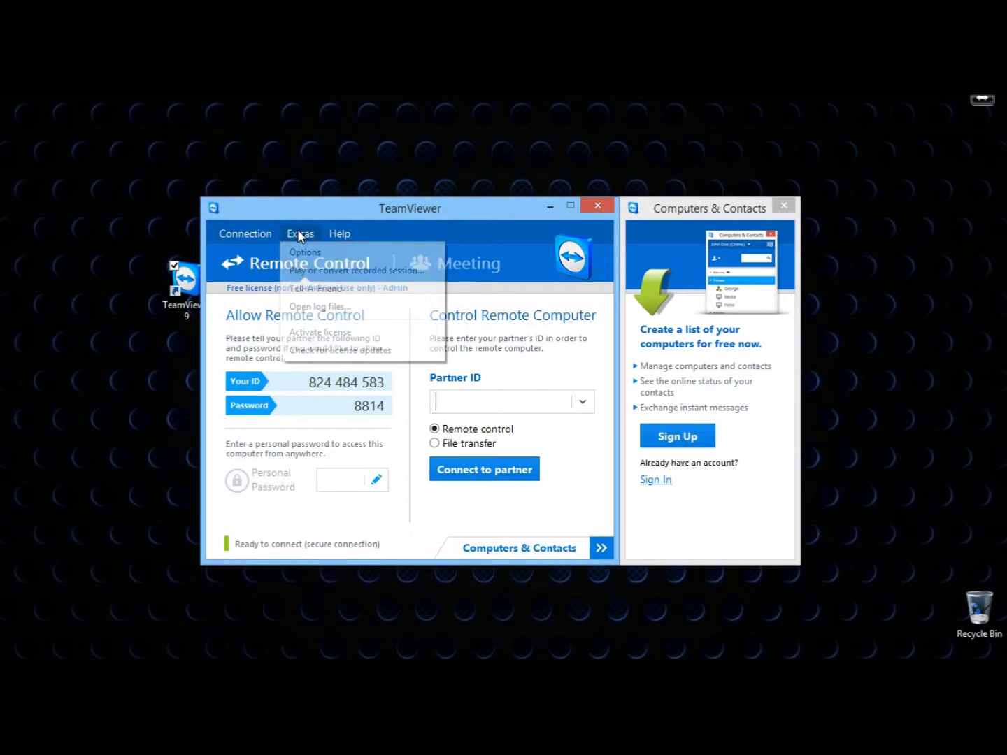
Browse the Options categories from Remote control through Advanced and close with OK.
left_click(307, 257)
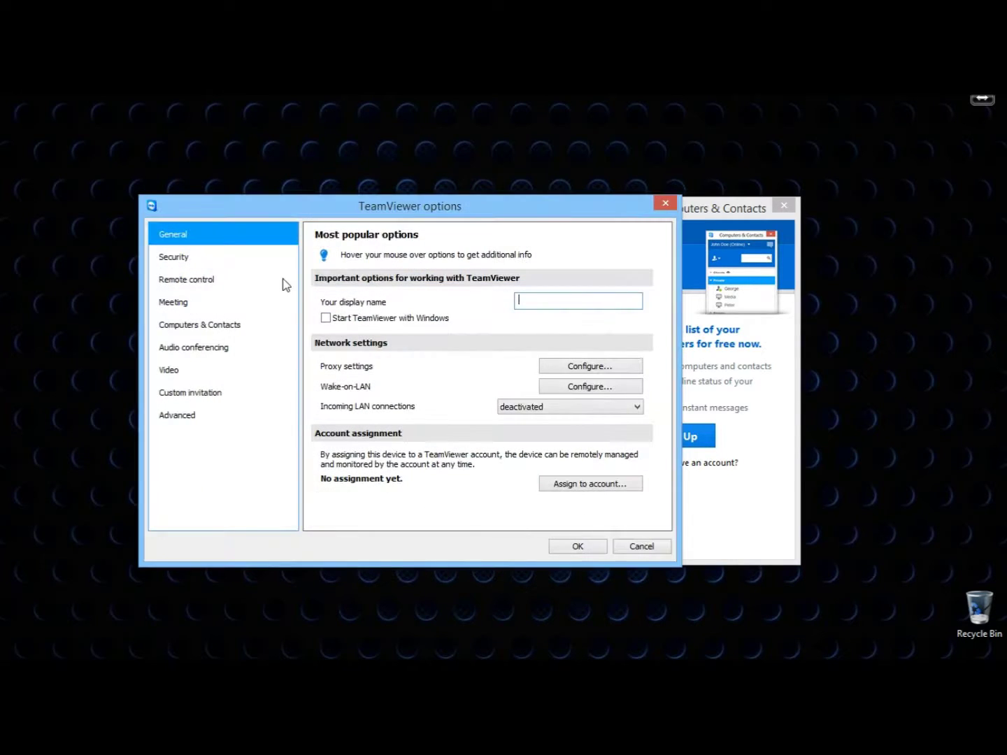
left_click(178, 260)
left_click(173, 303)
left_click(185, 324)
left_click(171, 369)
left_click(177, 393)
left_click(176, 416)
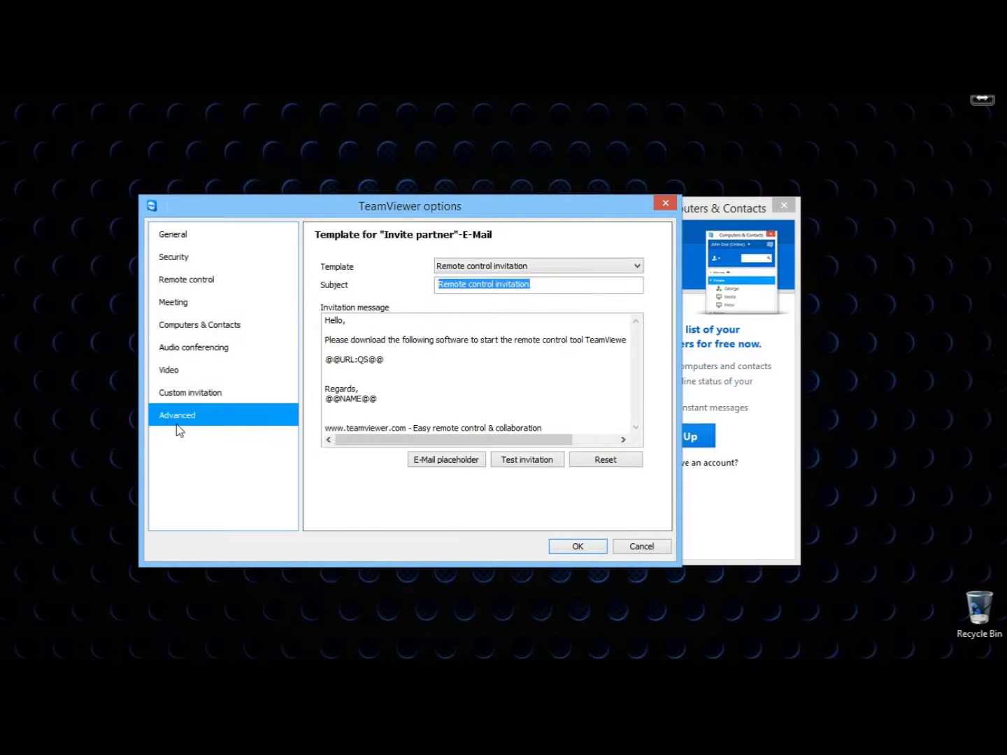
left_click(561, 547)
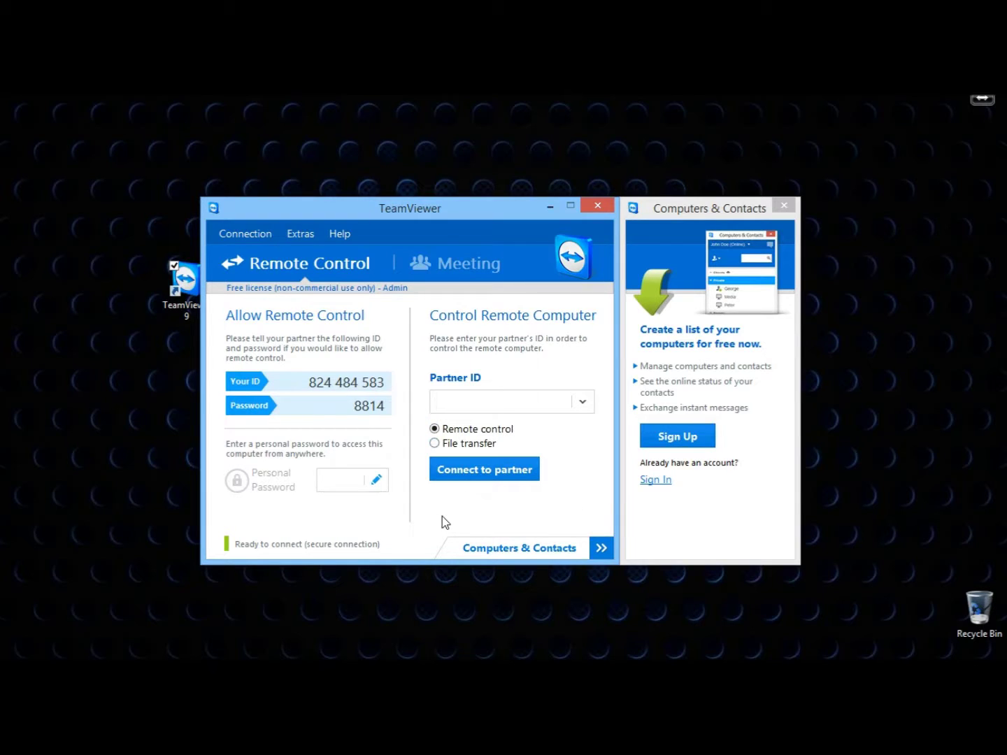
Move the TeamViewer 9 desktop shortcut to the upper left of the desktop.
left_click_drag(179, 269, 67, 186)
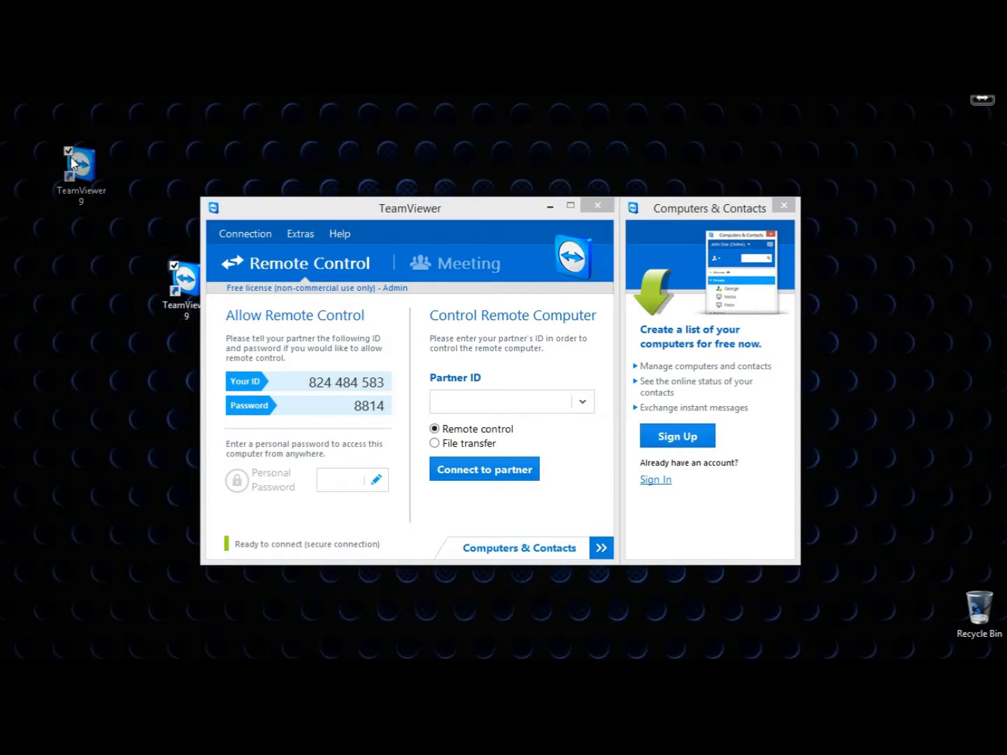